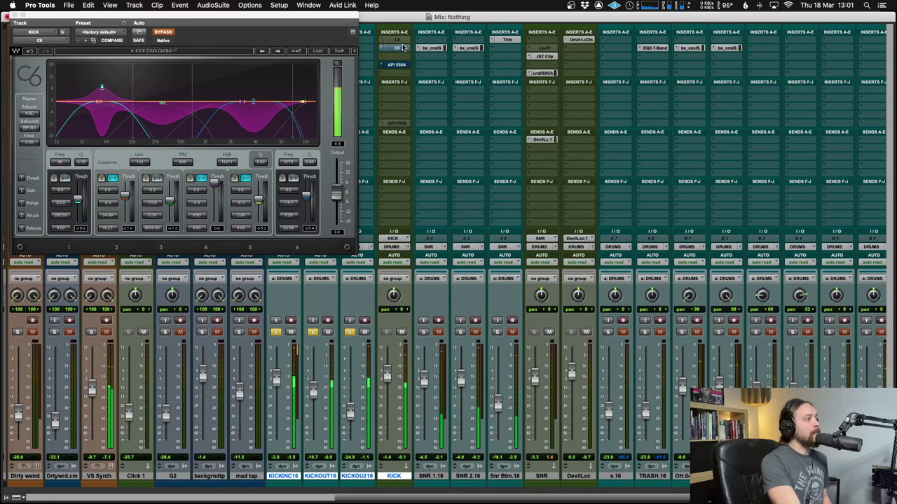
# Take the KICK track's C6 compressor out of bypass and move its window further right
pyautogui.keyDown('super'); pyautogui.click(401, 48); pyautogui.keyUp('super')
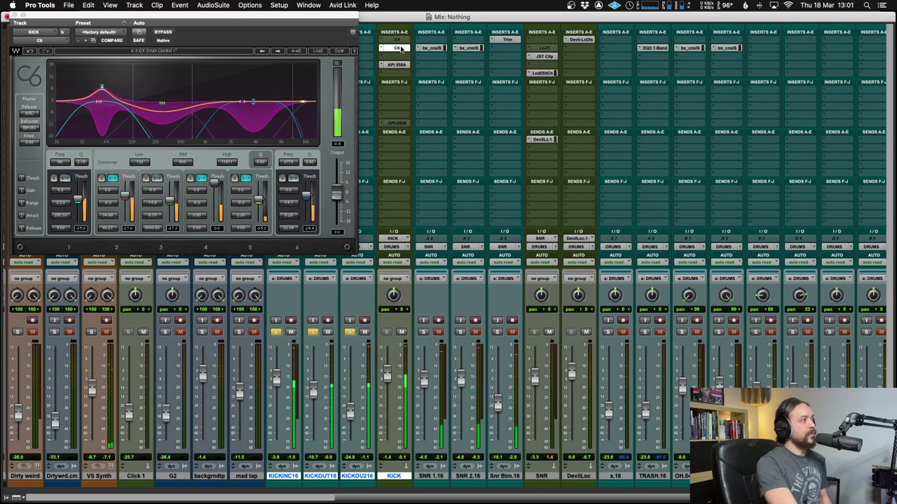
pyautogui.moveTo(252, 22); pyautogui.dragTo(367, 26)
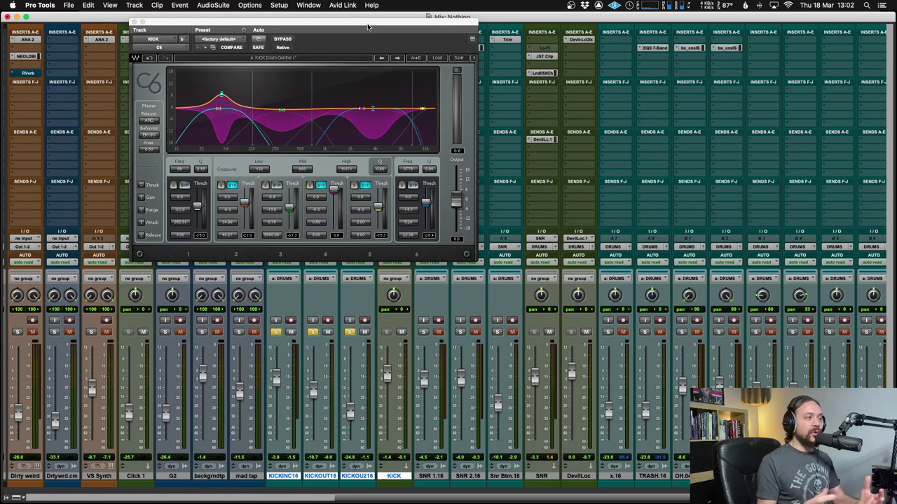
# Solo C6 band 1, reset its gain to 0.0, and play the kick
pyautogui.hscroll(-5, 637, 144)
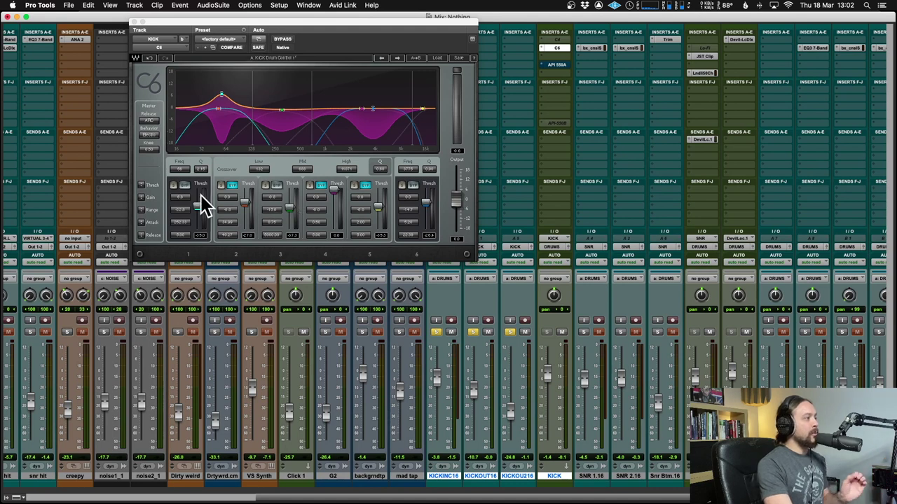
pyautogui.click(174, 186)
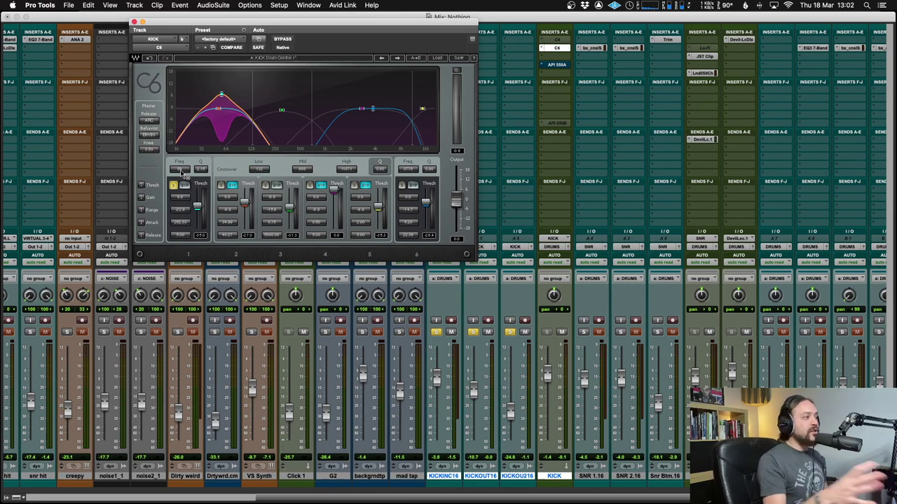
pyautogui.keyDown('alt'); pyautogui.click(180, 197); pyautogui.keyUp('alt')
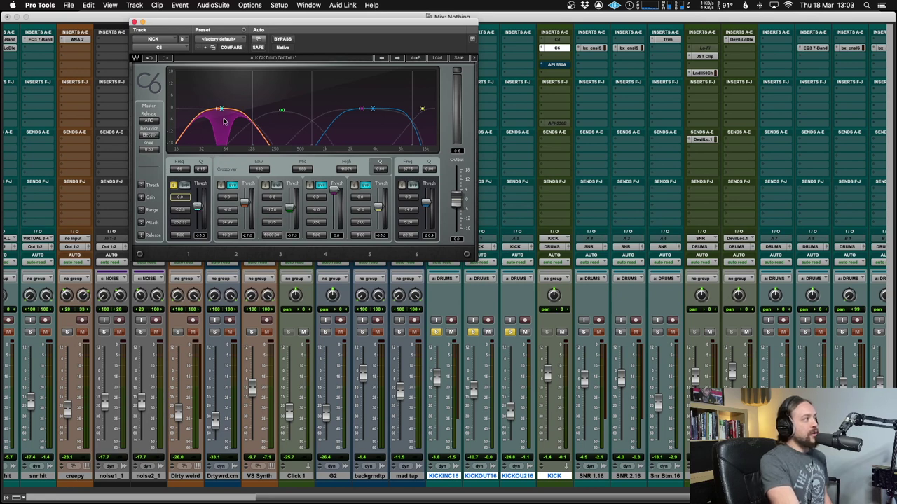
pyautogui.press('space')
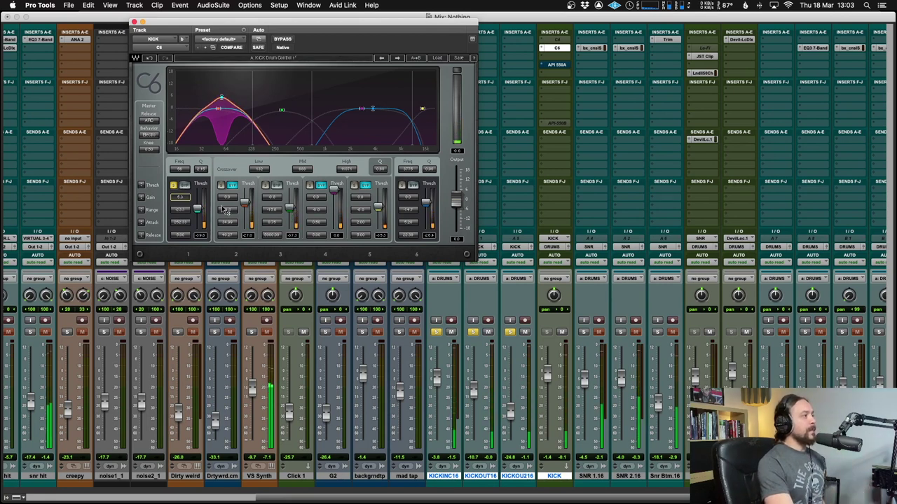
# Unsolo the low band, solo the C6 mid band, and play the kick
pyautogui.click(173, 185)
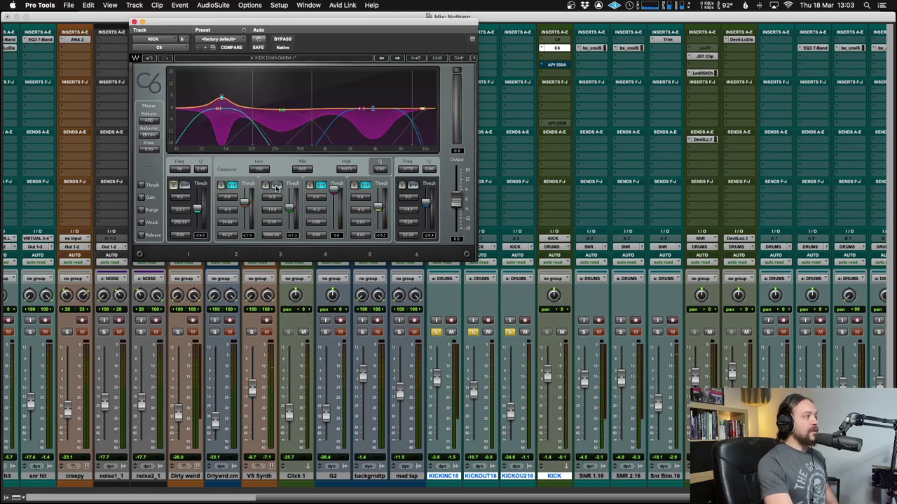
pyautogui.click(277, 187)
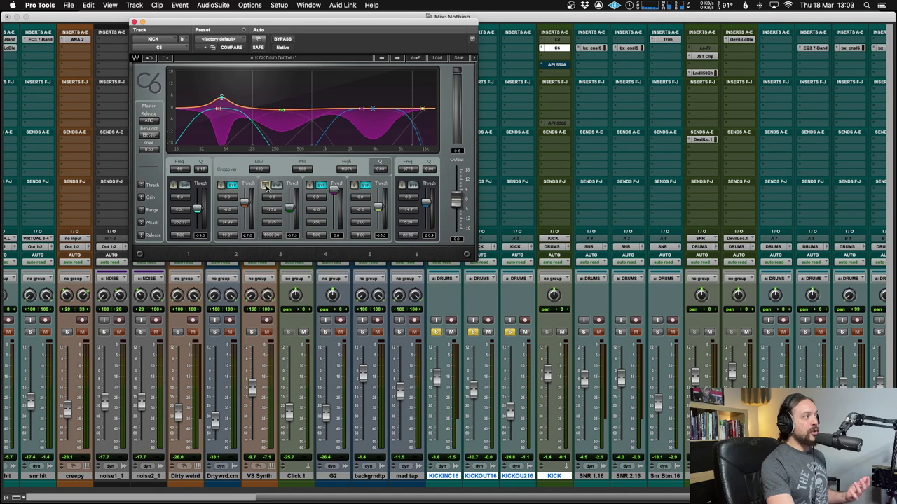
pyautogui.click(266, 186)
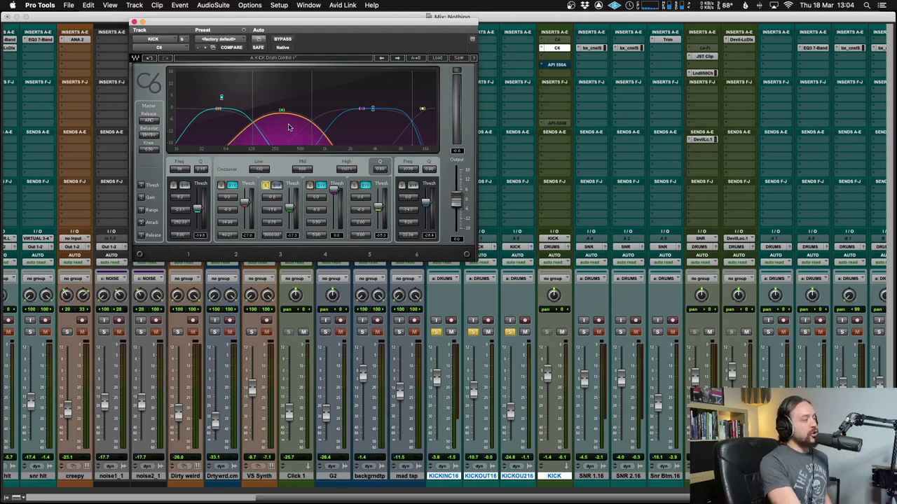
pyautogui.press('space')
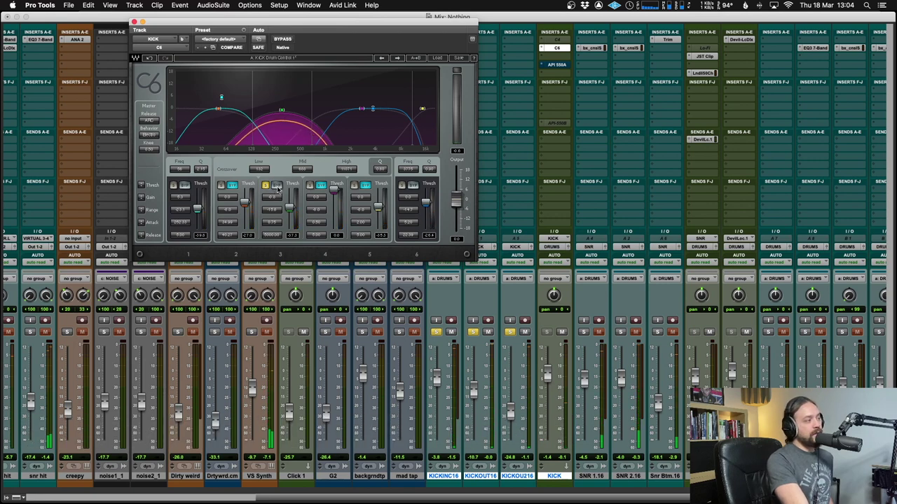
# Compare the mid band's dynamic processing on and off, leave it on, then unsolo it
pyautogui.click(277, 185)
pyautogui.click(277, 185)
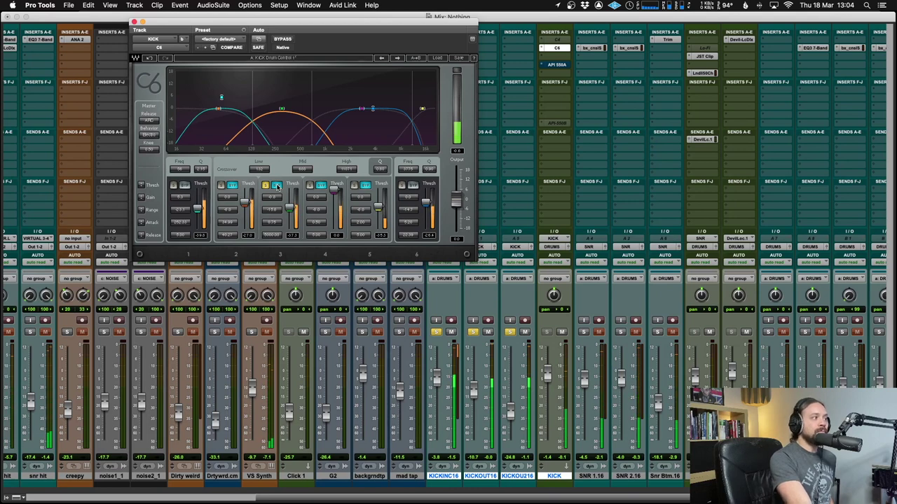
pyautogui.click(277, 185)
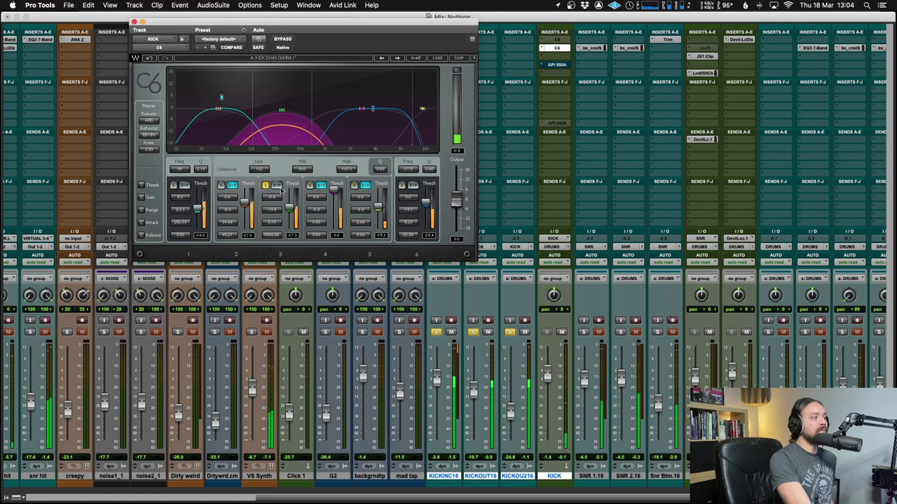
pyautogui.click(273, 184)
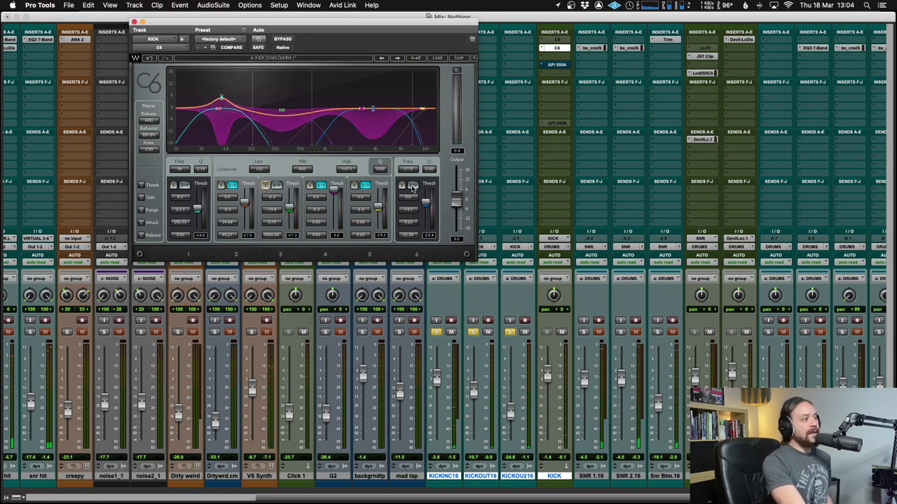
# Solo the C6 high band, enable its dynamic processing, and nudge the window left
pyautogui.click(402, 185)
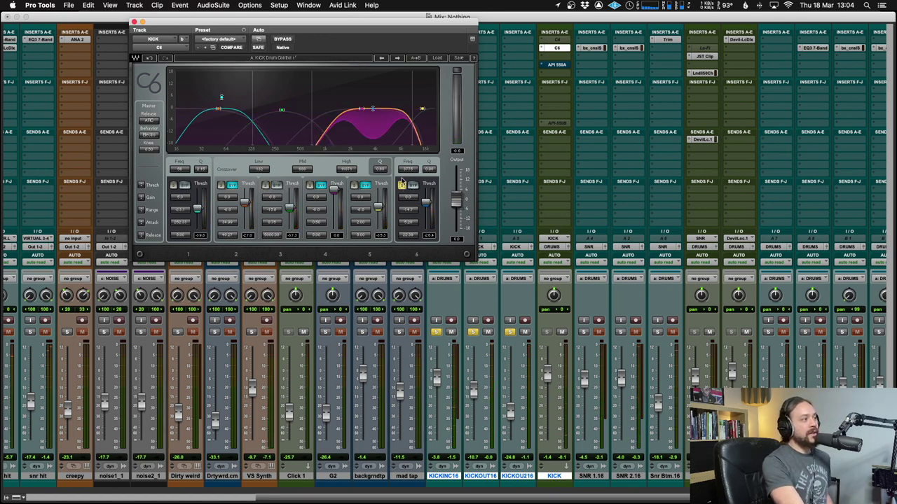
pyautogui.click(413, 185)
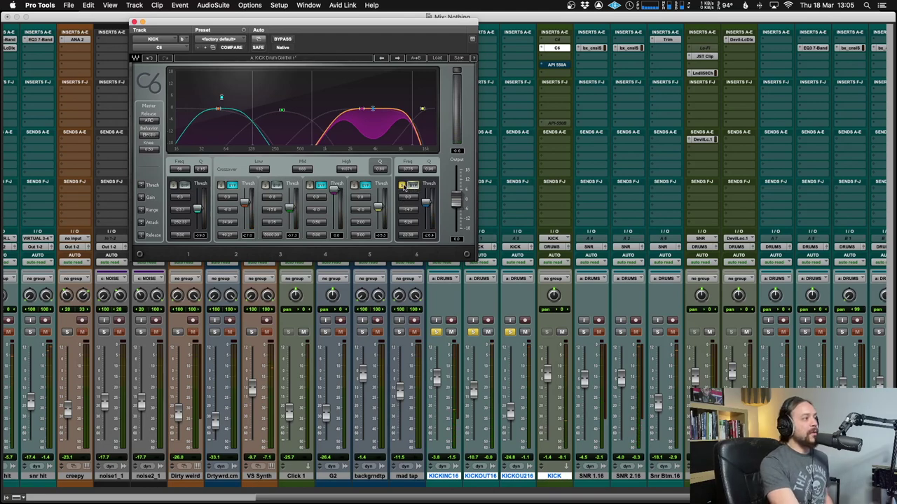
pyautogui.moveTo(303, 26); pyautogui.dragTo(285, 18)
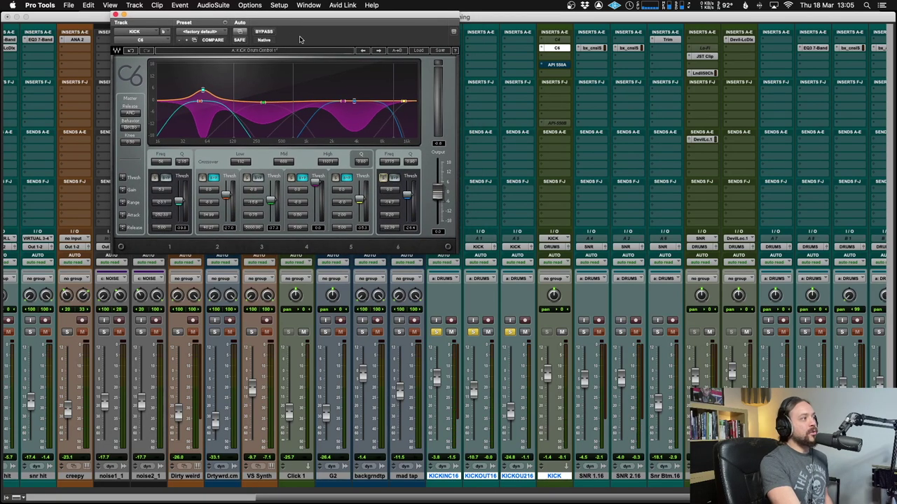
pyautogui.click(265, 32)
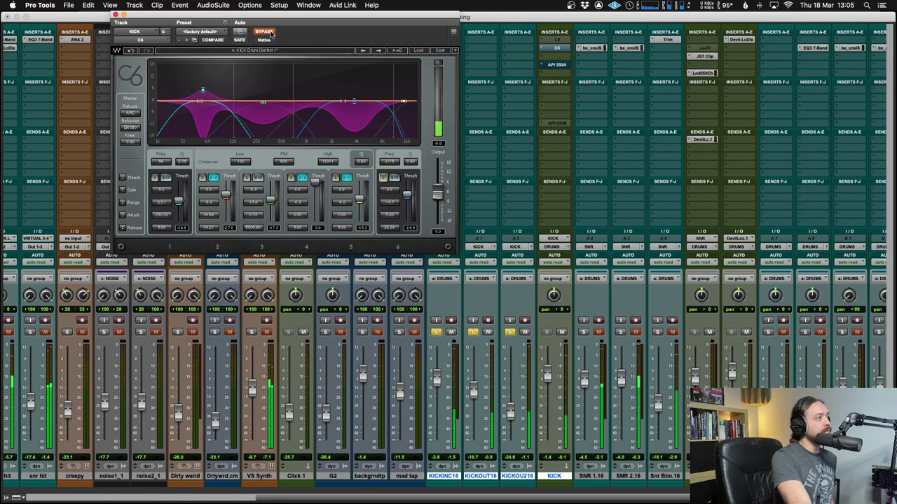
pyautogui.click(266, 32)
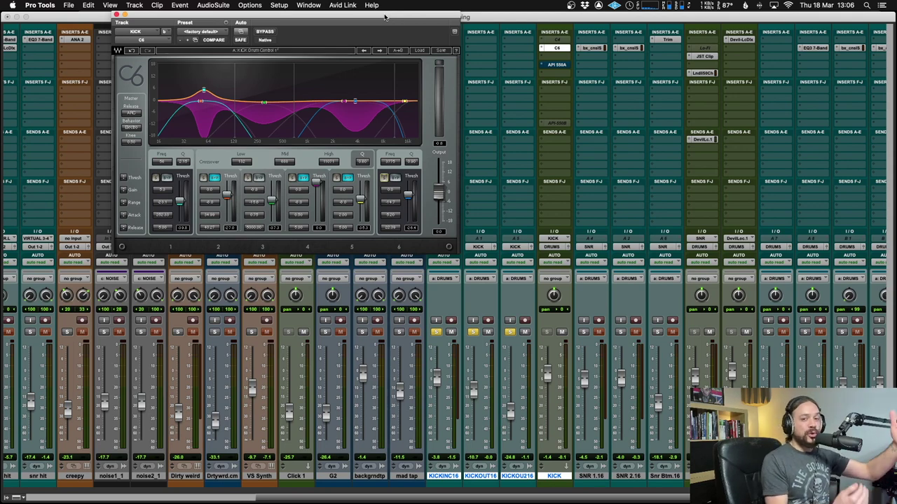
pyautogui.hscroll(2, 543, 76)
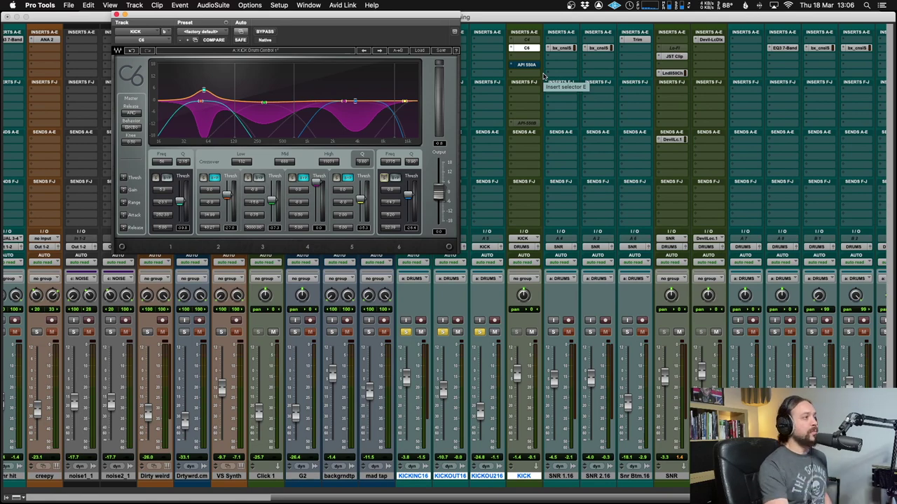
# Open the UAD API 550A insert on the KICK channel after the C6
pyautogui.moveTo(527, 66); pyautogui.dragTo(518, 58)
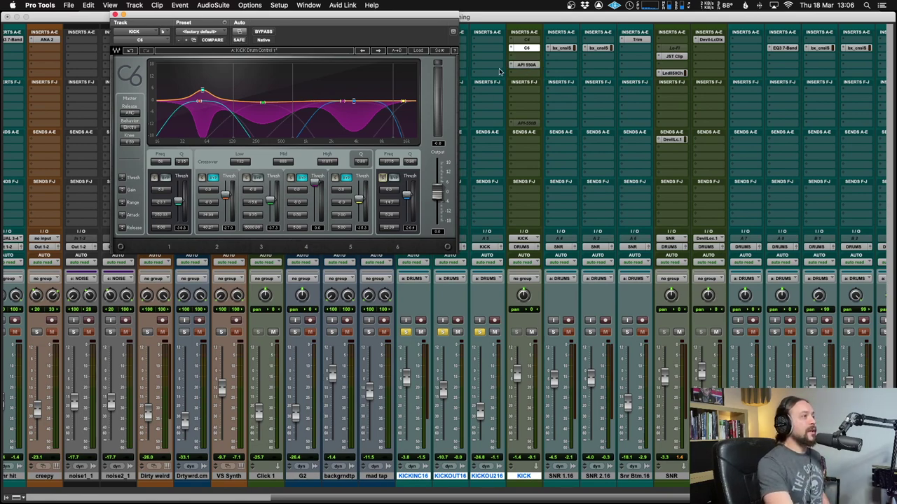
pyautogui.click(525, 65)
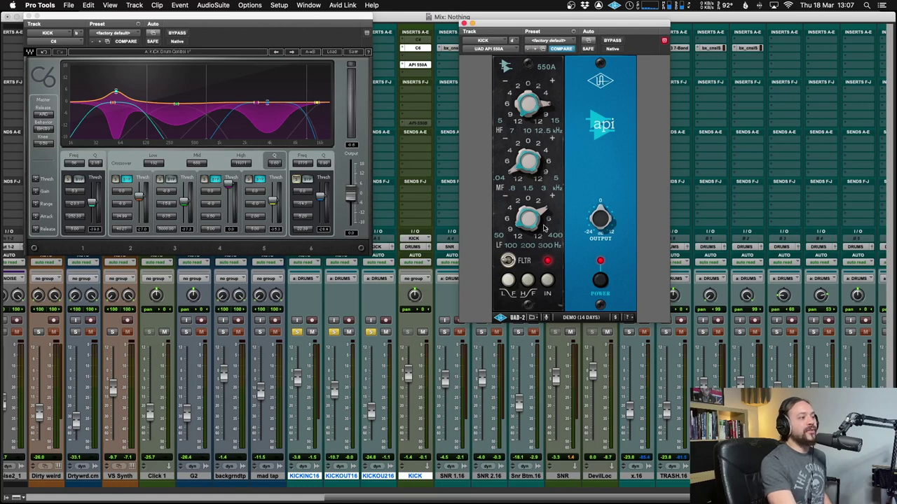
pyautogui.moveTo(534, 43); pyautogui.dragTo(531, 41)
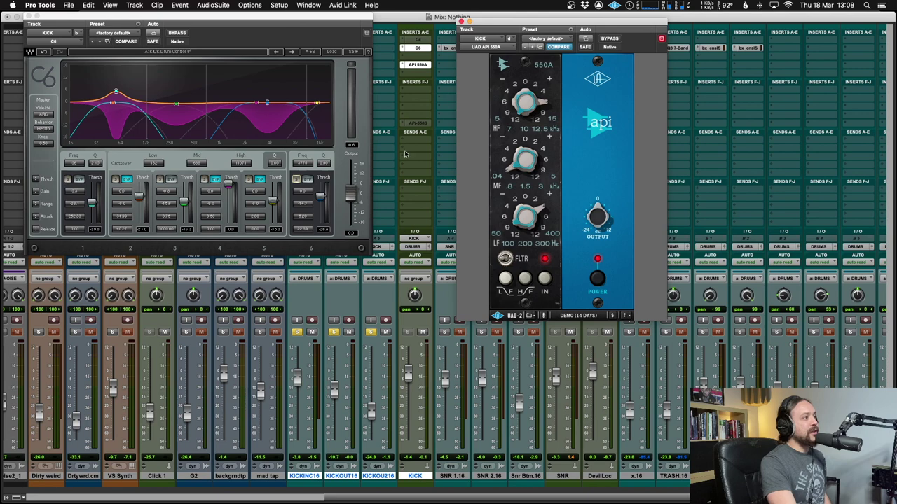
pyautogui.keyDown('shift'); pyautogui.keyDown('super'); pyautogui.click(420, 53); pyautogui.keyUp('super'); pyautogui.keyUp('shift')
pyautogui.press('space')
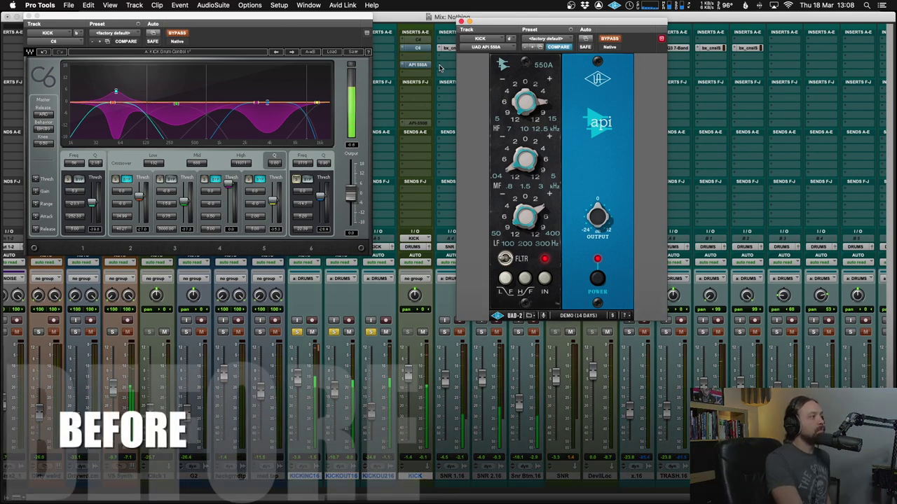
pyautogui.keyDown('shift'); pyautogui.keyDown('super'); pyautogui.click(423, 53); pyautogui.keyUp('super'); pyautogui.keyUp('shift')
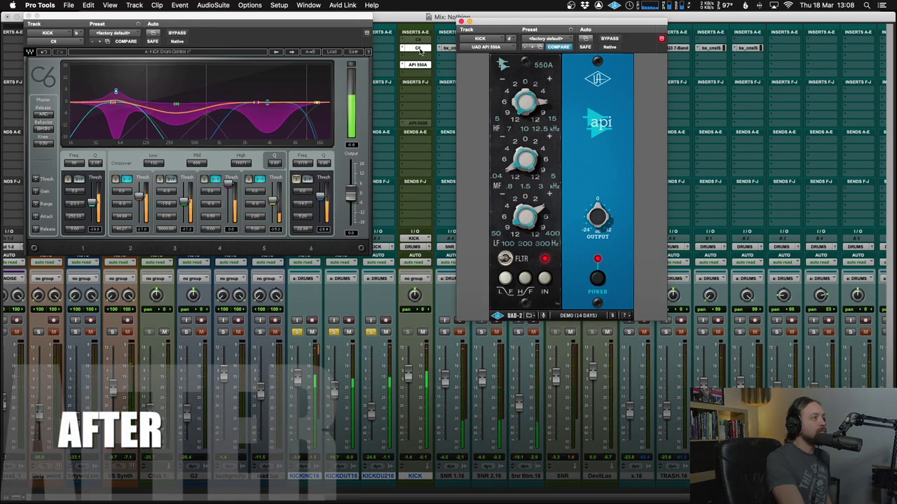
pyautogui.keyDown('super'); pyautogui.click(417, 48); pyautogui.keyUp('super')
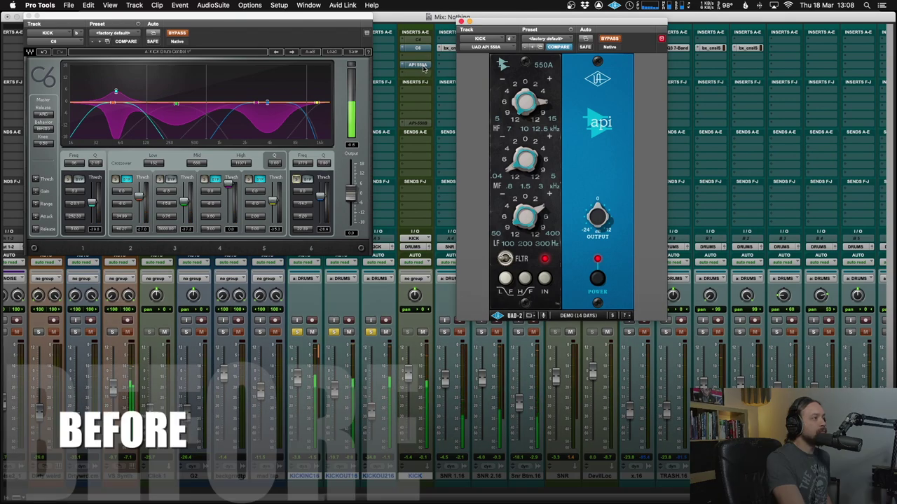
pyautogui.keyDown('super'); pyautogui.click(423, 66); pyautogui.keyUp('super')
pyautogui.hscroll(2, 420, 59)
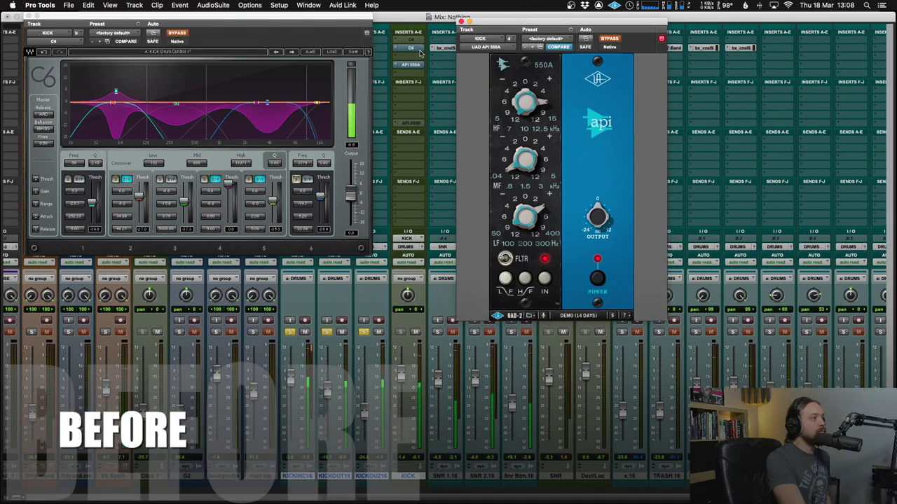
pyautogui.keyDown('super'); pyautogui.click(417, 48); pyautogui.keyUp('super')
pyautogui.keyDown('super'); pyautogui.click(420, 65); pyautogui.keyUp('super')
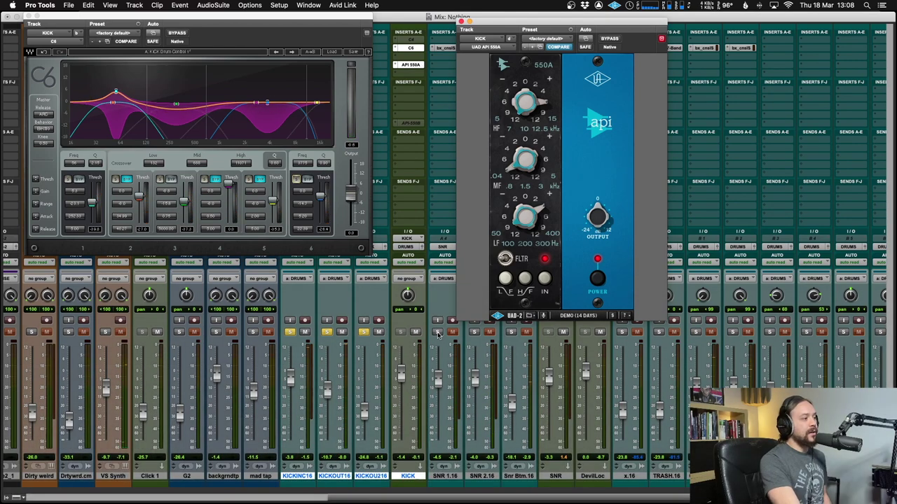
# Solo the other drum channels and A/B the kick's API 550A and C6, ending with both bypassed
pyautogui.click(437, 332)
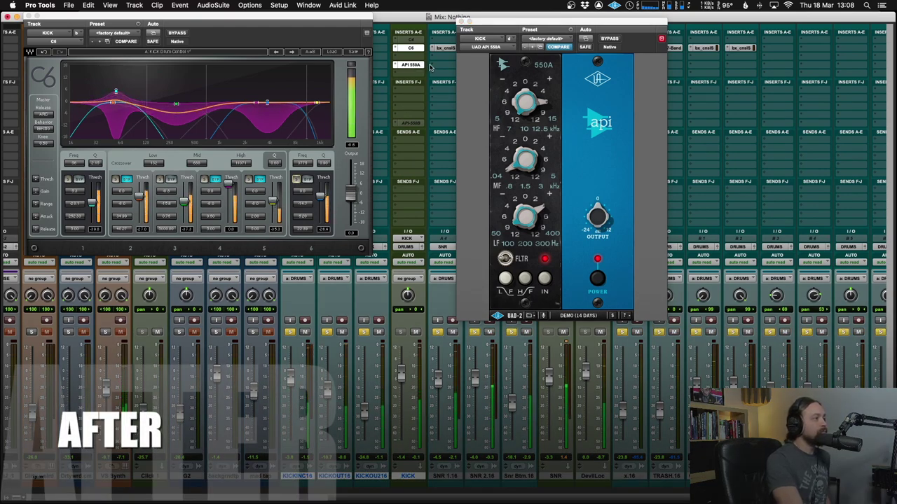
pyautogui.keyDown('super'); pyautogui.click(411, 66); pyautogui.keyUp('super')
pyautogui.keyDown('super'); pyautogui.click(411, 48); pyautogui.keyUp('super')
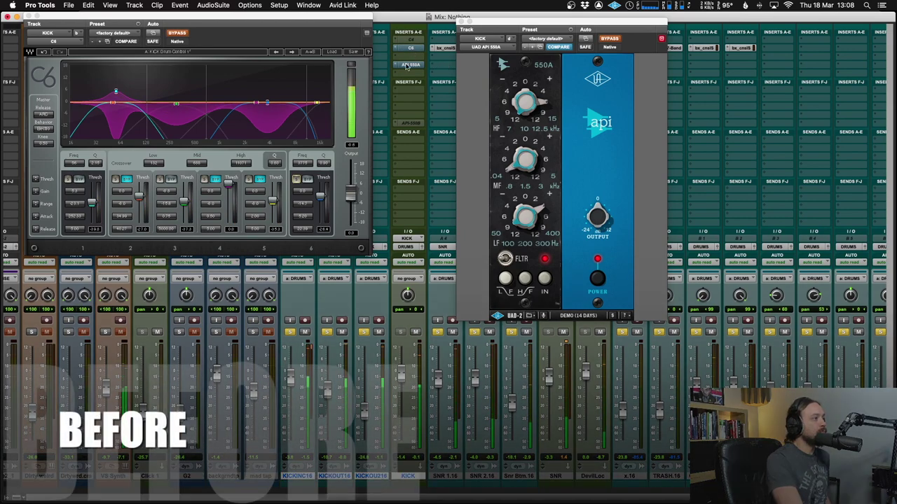
pyautogui.keyDown('super'); pyautogui.click(411, 66); pyautogui.keyUp('super')
pyautogui.keyDown('super'); pyautogui.click(410, 48); pyautogui.keyUp('super')
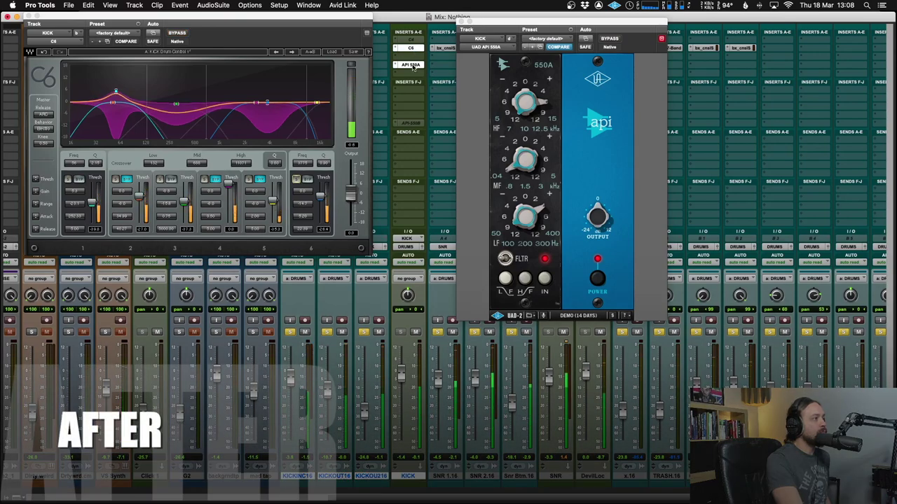
pyautogui.keyDown('super'); pyautogui.click(411, 65); pyautogui.keyUp('super')
pyautogui.keyDown('super'); pyautogui.click(411, 48); pyautogui.keyUp('super')
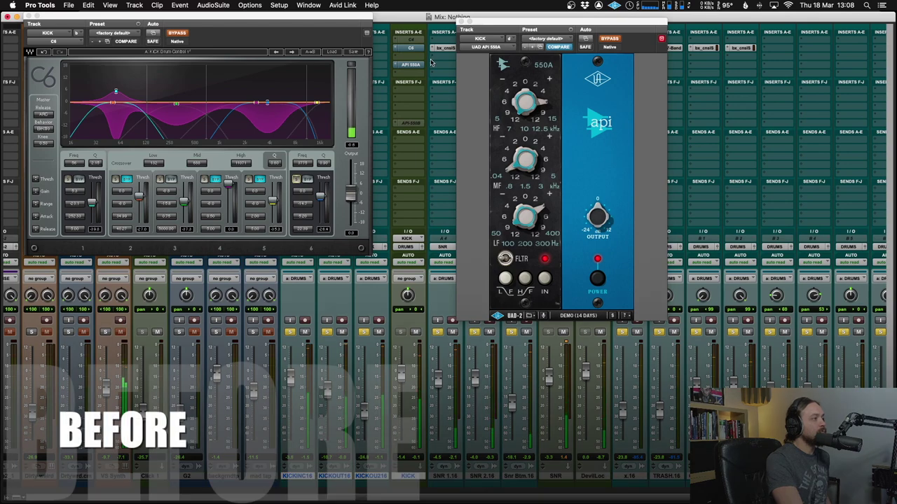